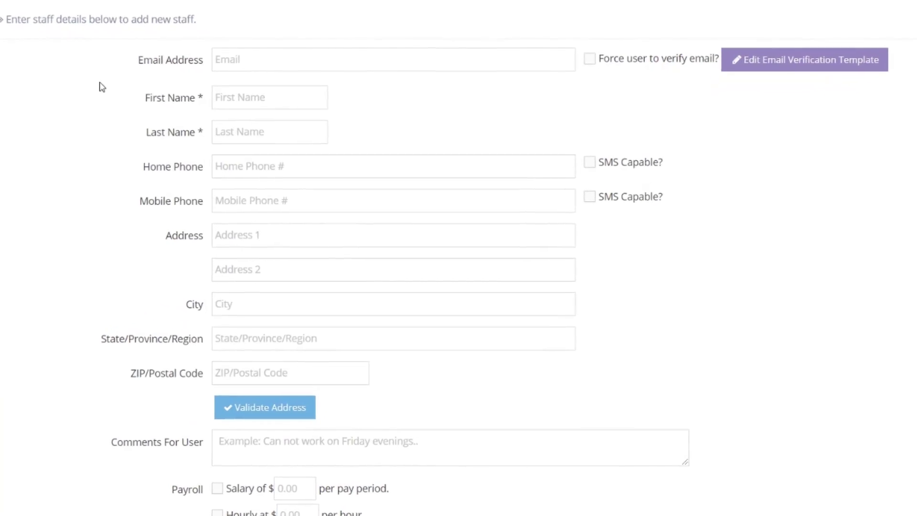
Type the new staff member's e-mail address into the Email Address field
left_click(237, 71)
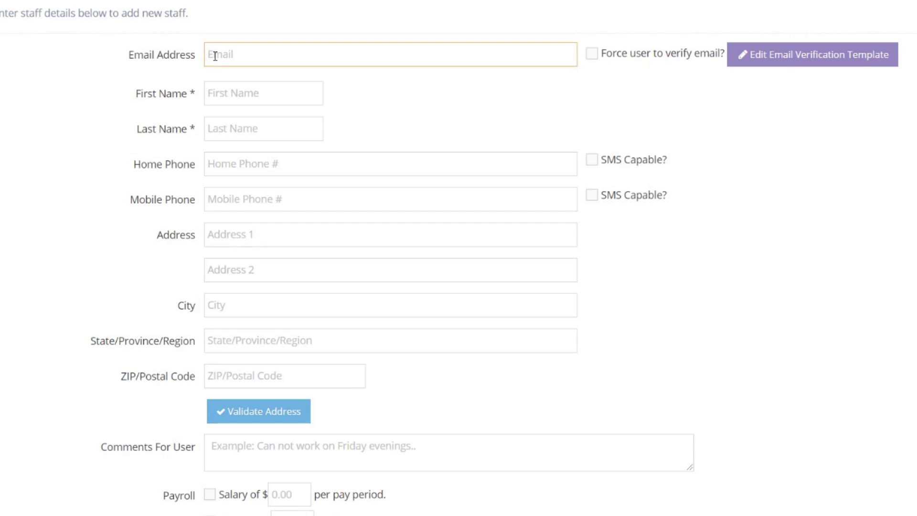
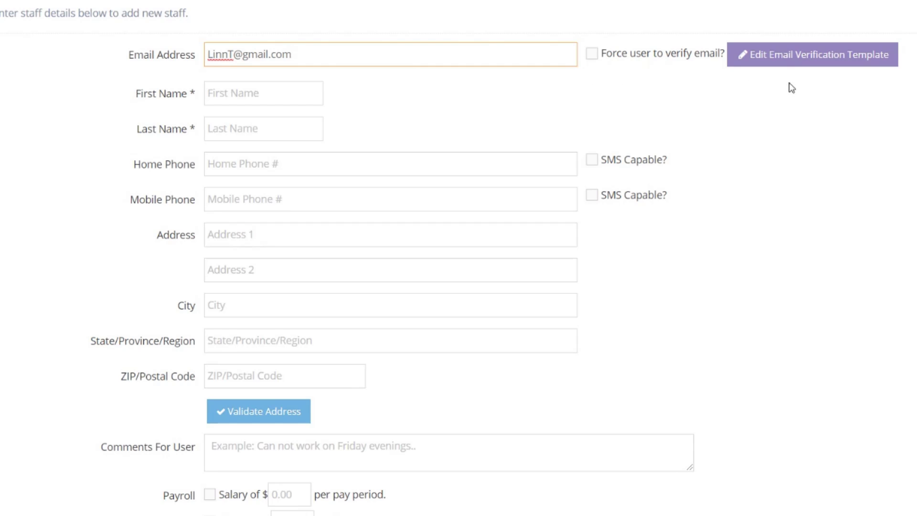
left_click(817, 71)
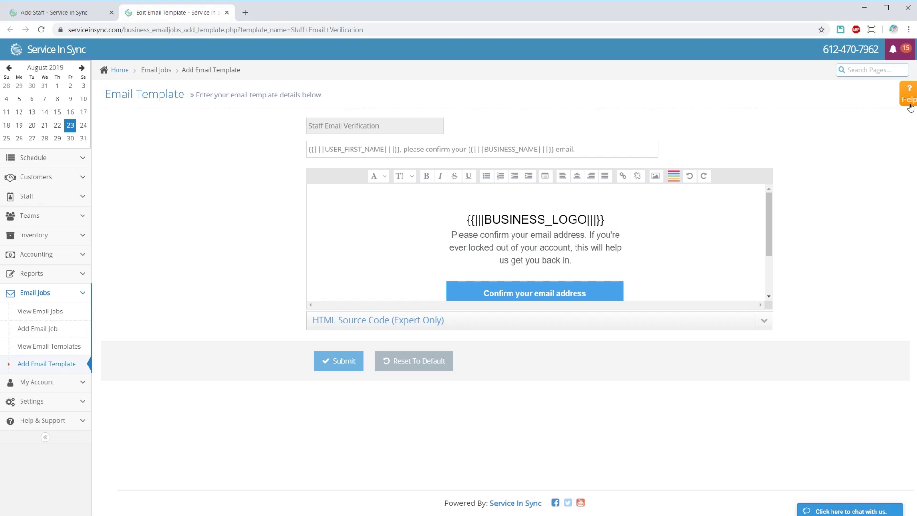
left_click(909, 96)
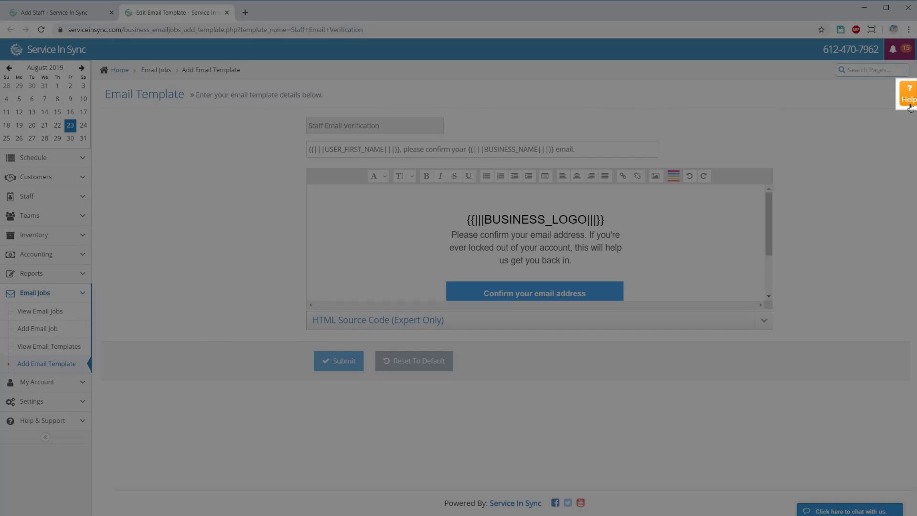
left_click(910, 106)
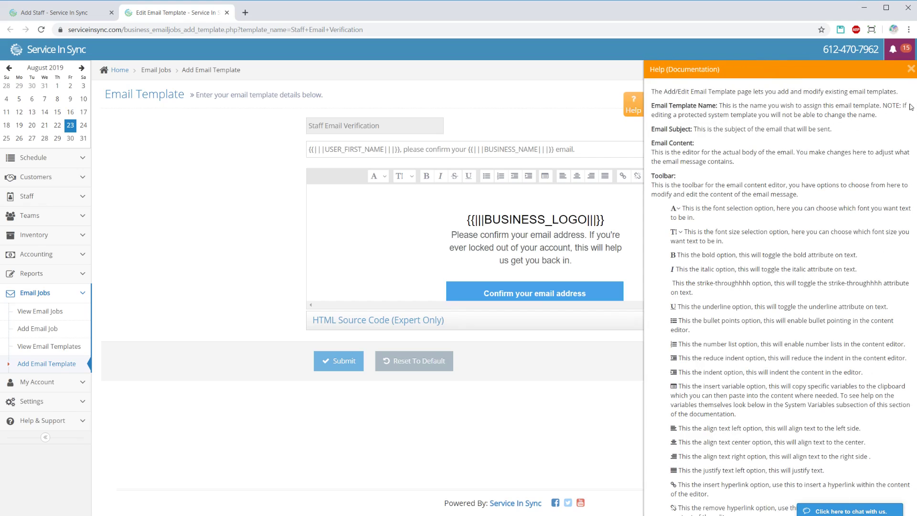
left_click(911, 69)
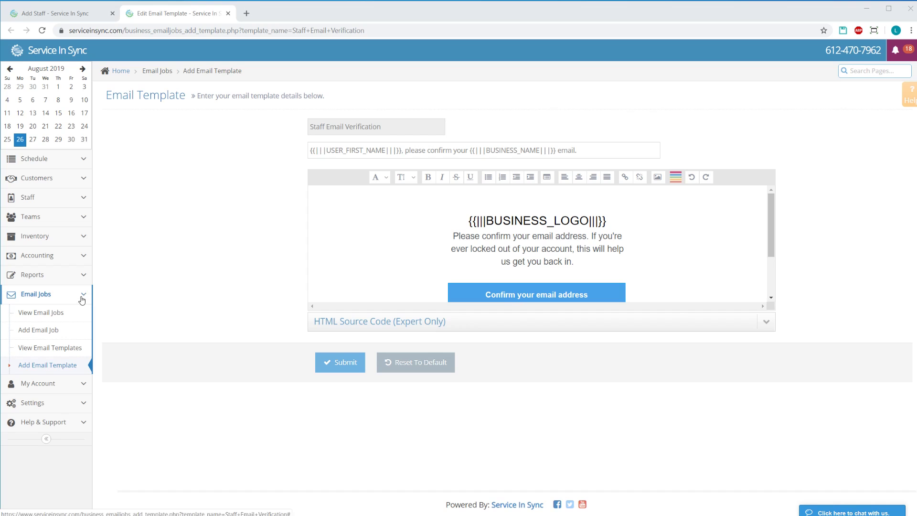
left_click(82, 296)
left_click(85, 337)
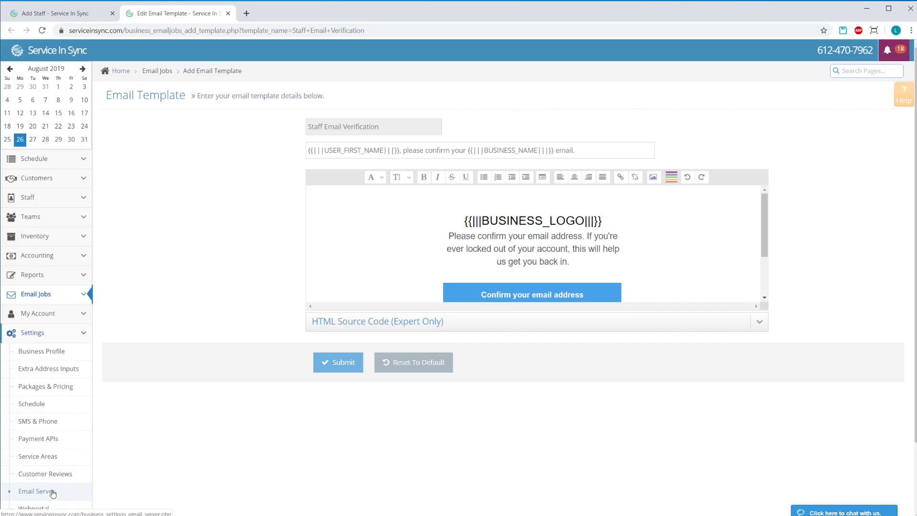
left_click(82, 332)
left_click(86, 295)
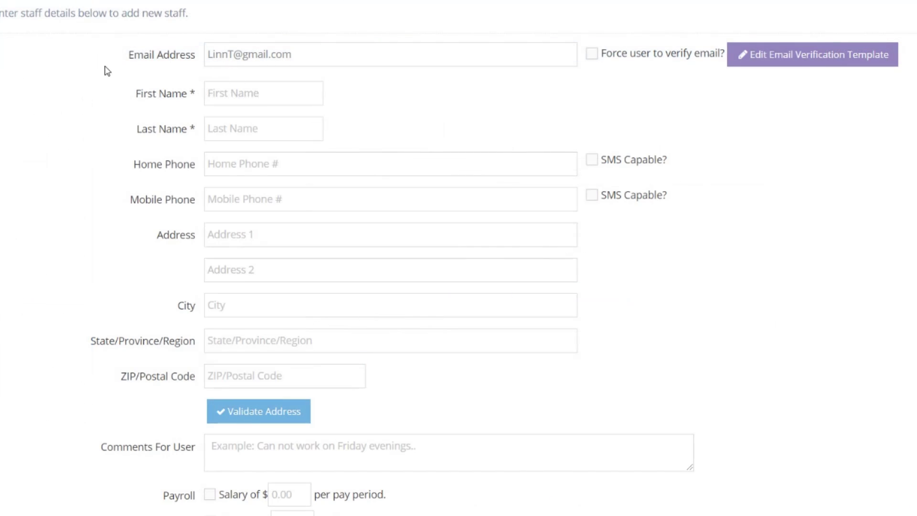
Enter the staff member's first and last name and a home phone marked SMS Capable
left_click(229, 94)
key("Tab")
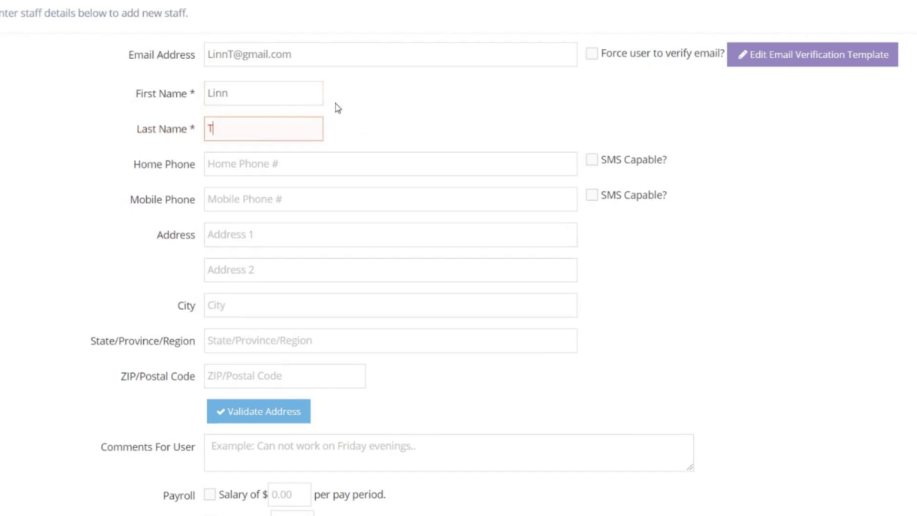
key("Tab")
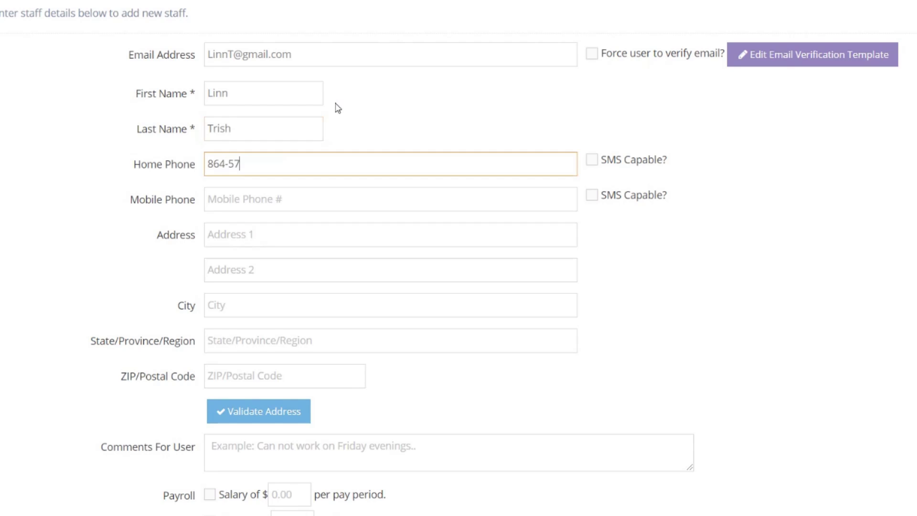
left_click(593, 166)
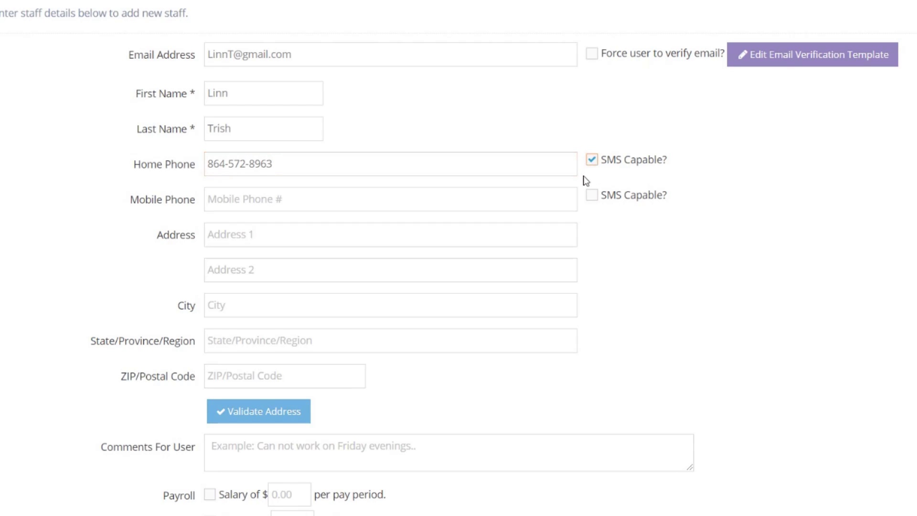
Fill in the staff member's street address, city and state
left_click(541, 242)
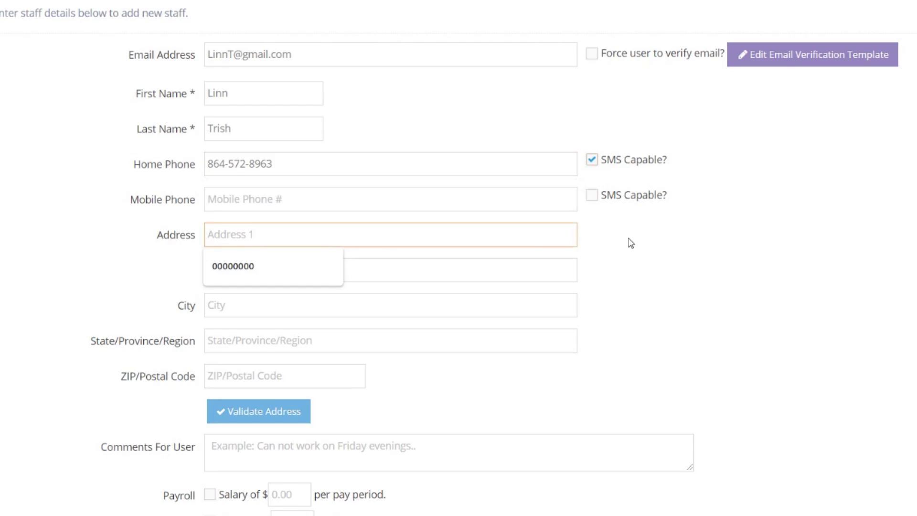
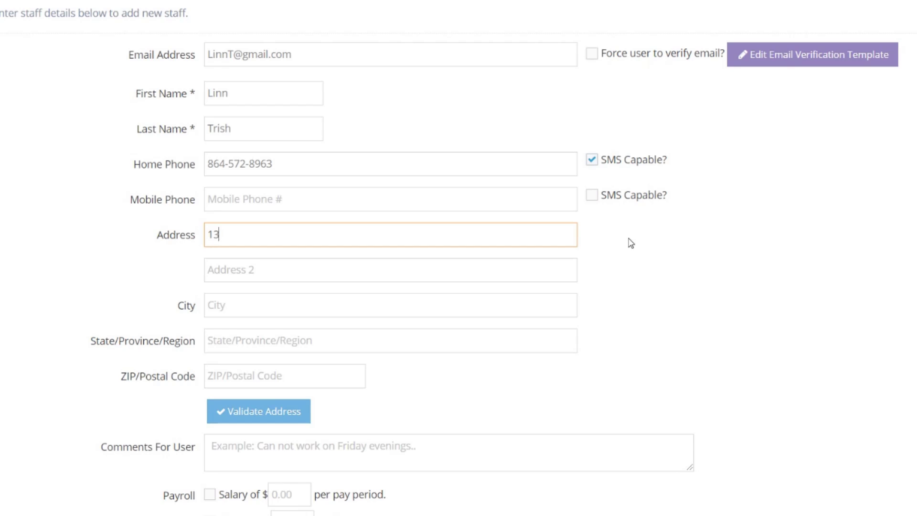
key("Tab")
key("Tab")
type("greenville")
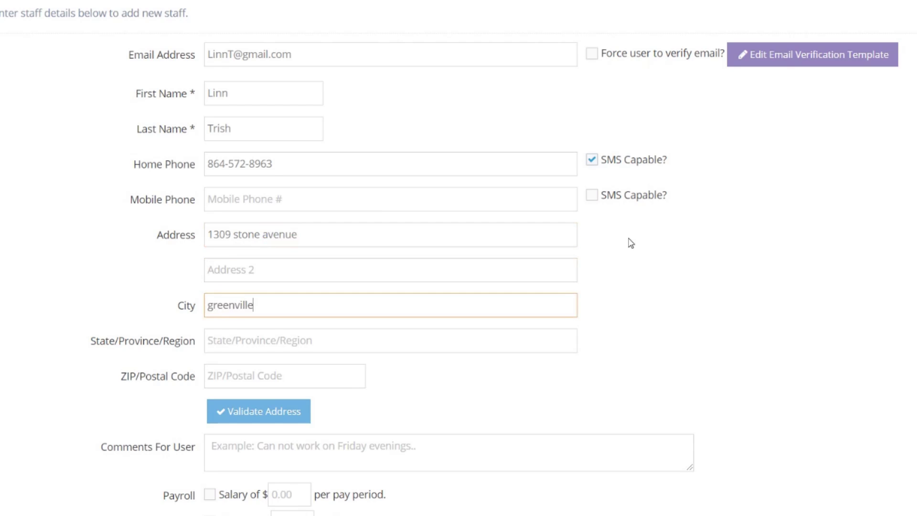
key("Tab")
type("sc")
key("Tab")
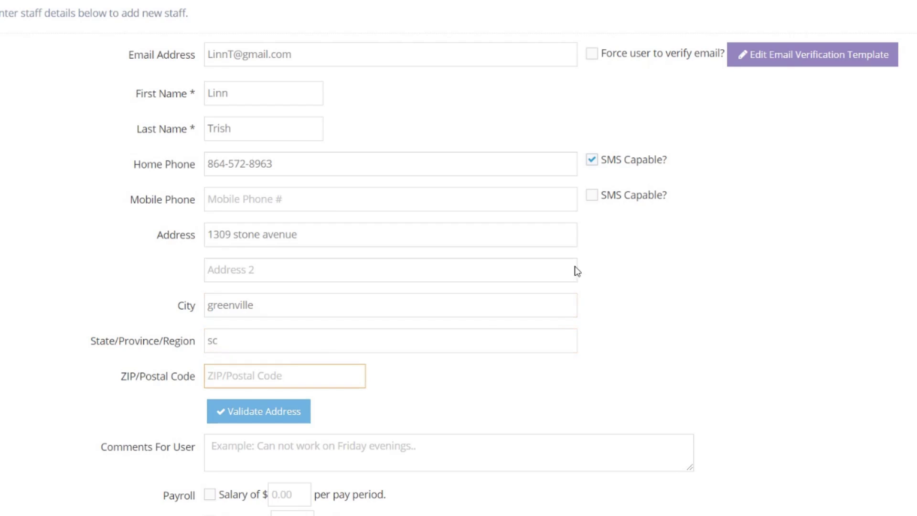
Validate the address, accept the suggestion, and drag the map marker to confirm the location
left_click(281, 415)
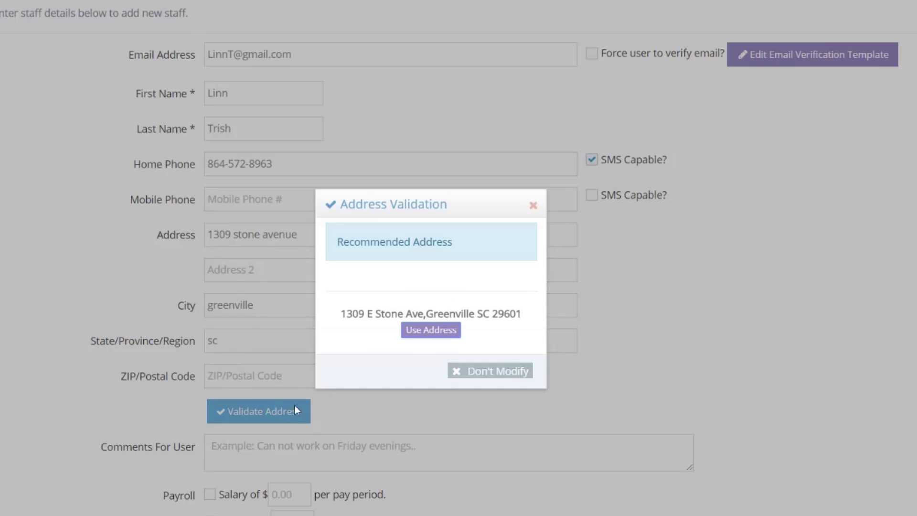
left_click(439, 337)
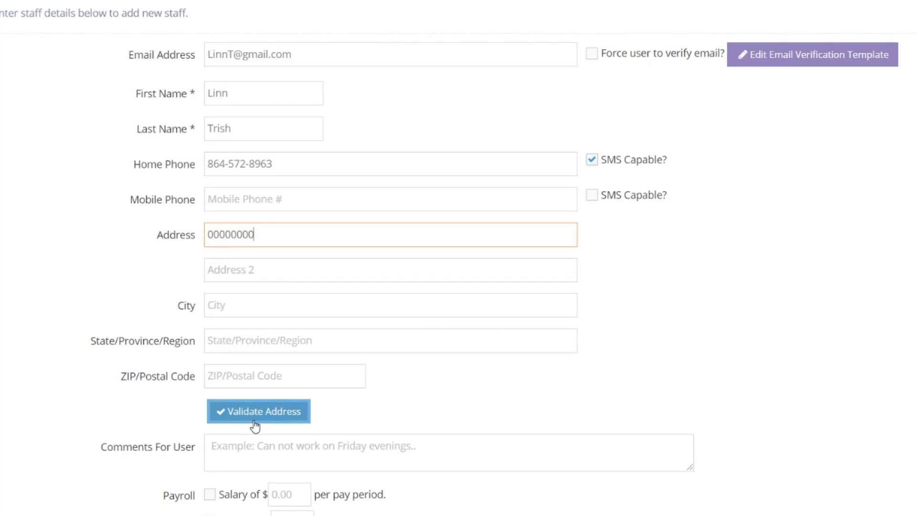
left_click(255, 424)
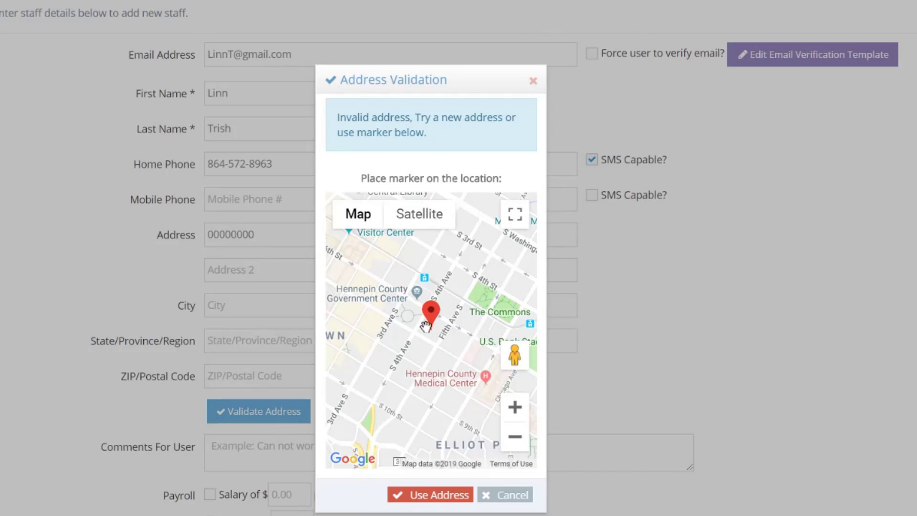
left_click_drag(430, 318, 449, 264)
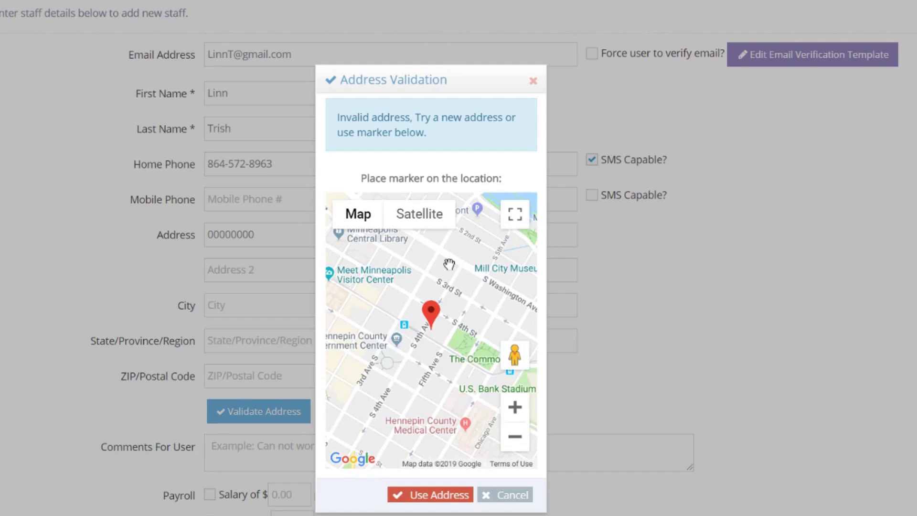
left_click(427, 497)
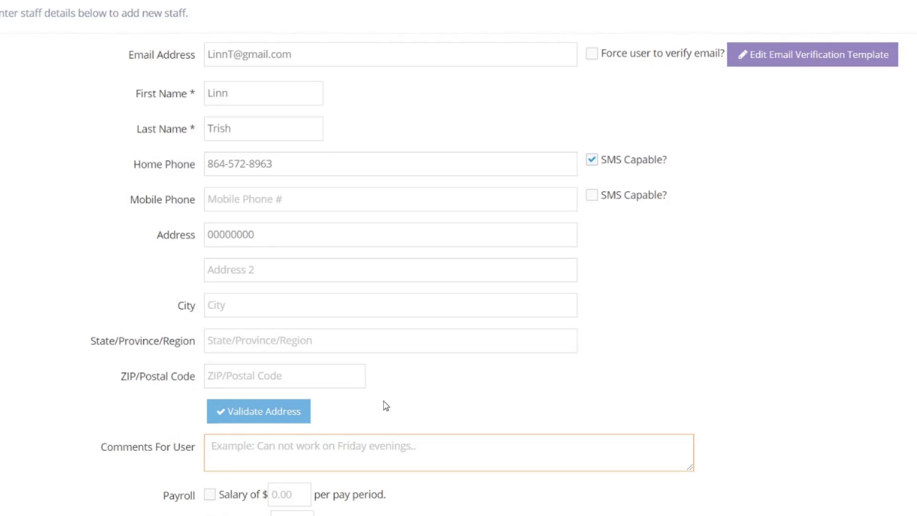
Write 'This staff likes extra work on Saturday.' in the Comments For User box
type("This staf")
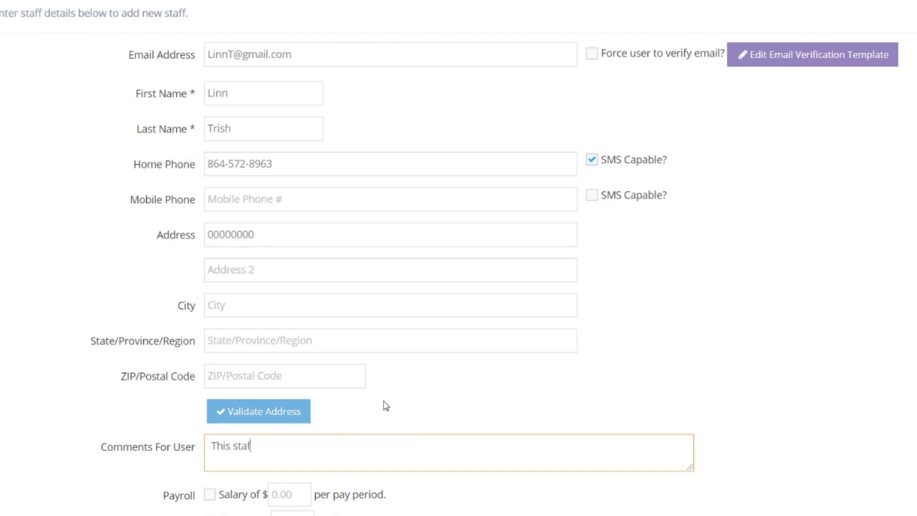
type("f likes extra work on S")
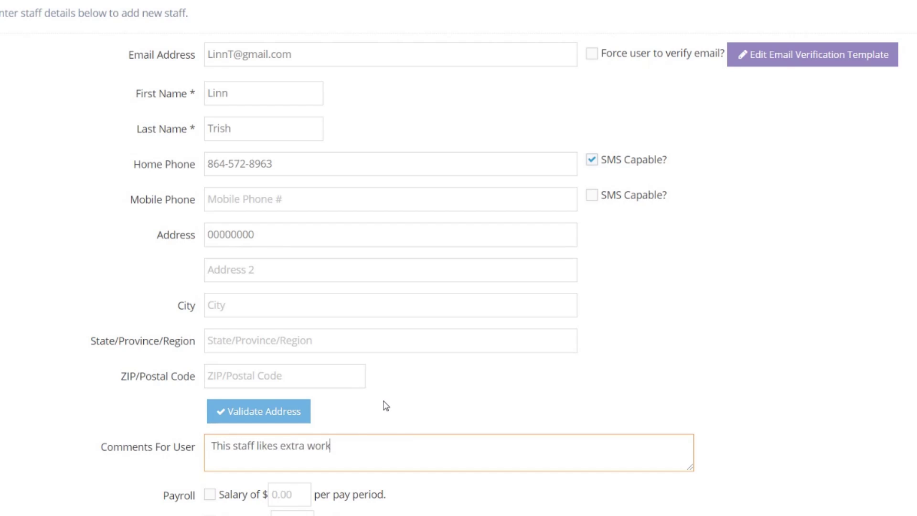
type("aturday.")
scroll(137, 514, "down", 4)
scroll(139, 512, "down", 3)
left_click(436, 281)
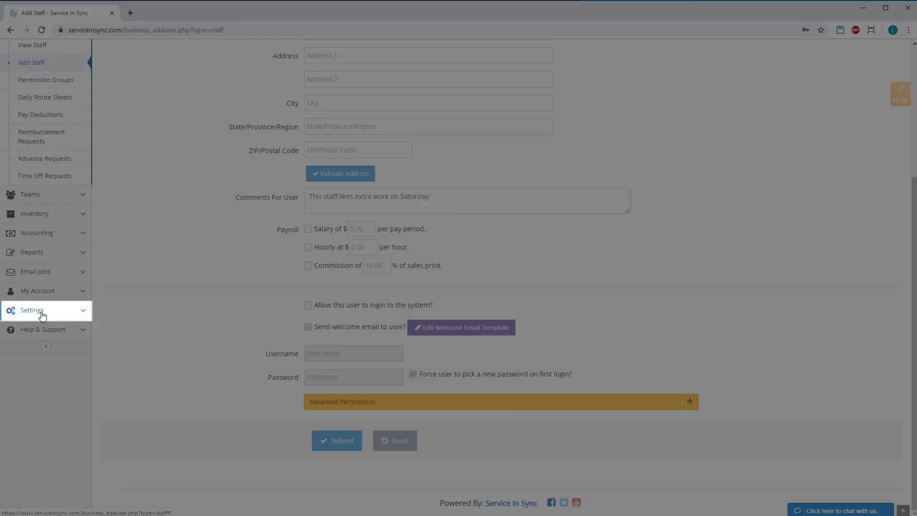
left_click(42, 314)
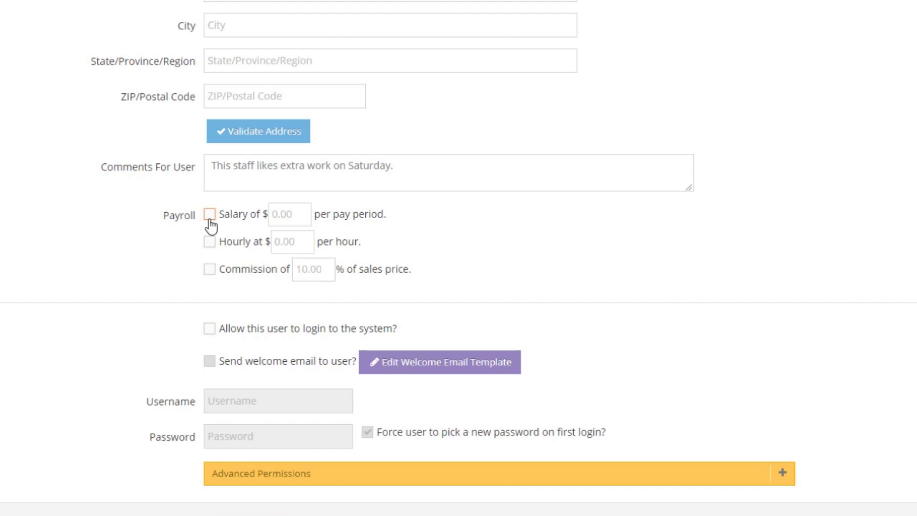
left_click(210, 214)
left_click(210, 214)
left_click(283, 214)
left_click(209, 242)
left_click(284, 244)
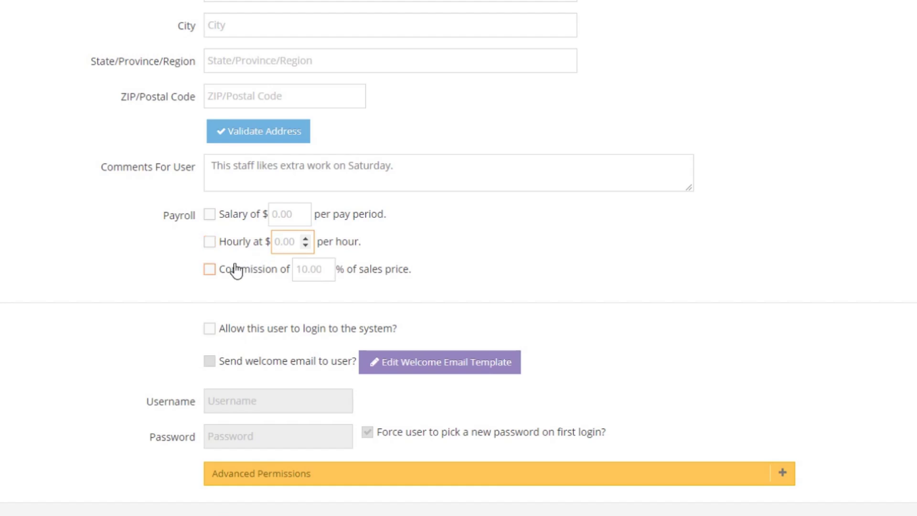
left_click(210, 270)
left_click(302, 270)
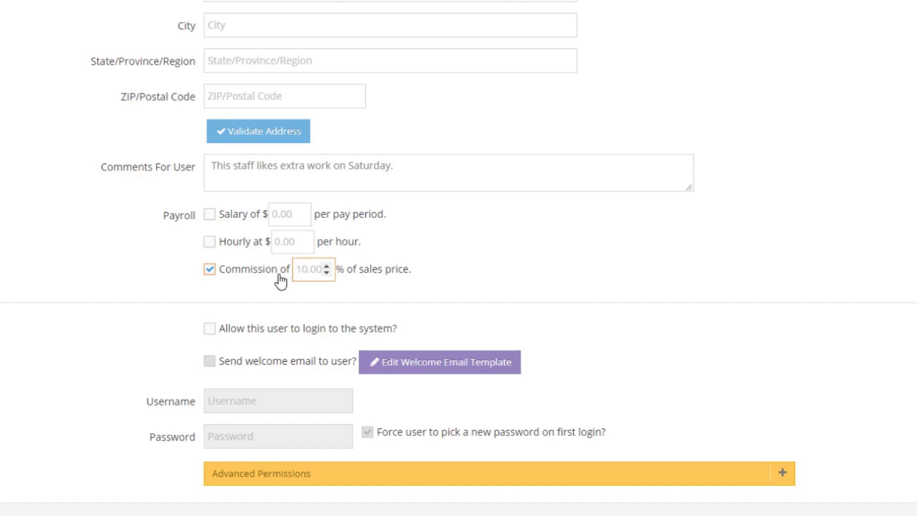
left_click(210, 215)
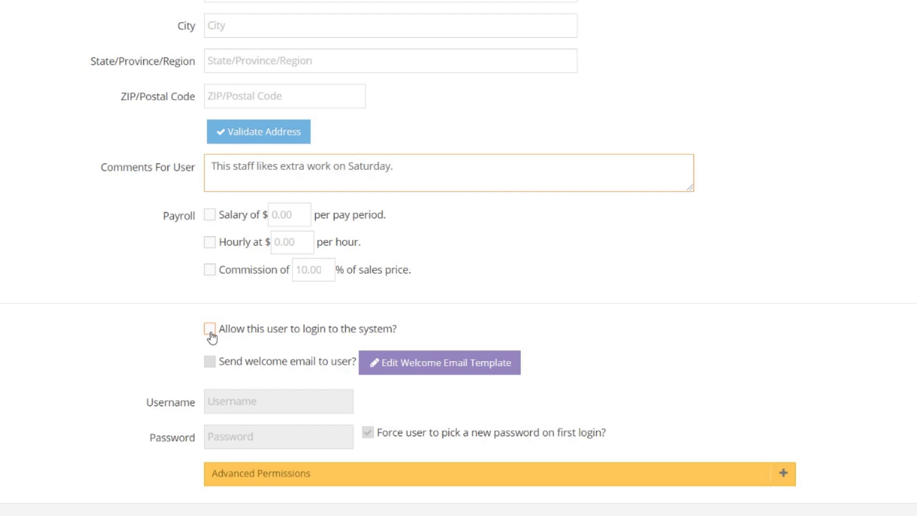
Tick 'Allow this user to login' and 'Send welcome email to user?', then edit the welcome template
left_click(220, 405)
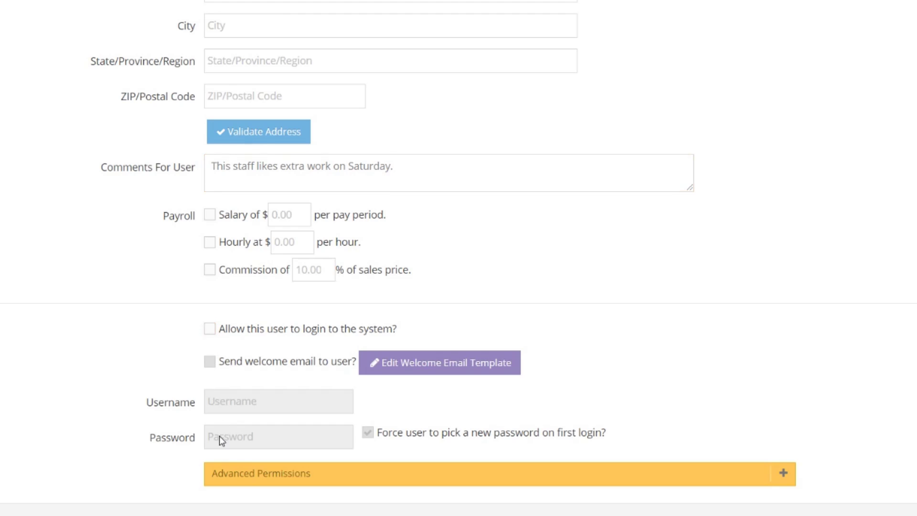
left_click(213, 334)
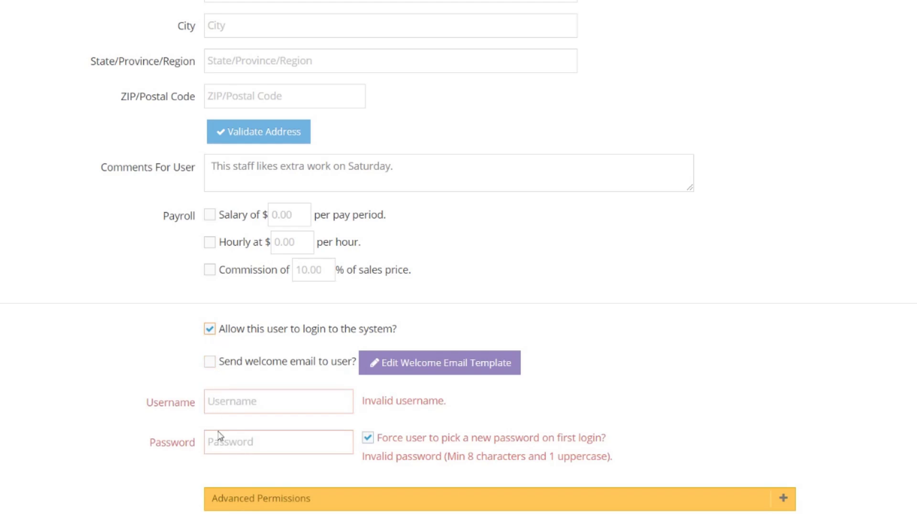
left_click(210, 372)
left_click(437, 376)
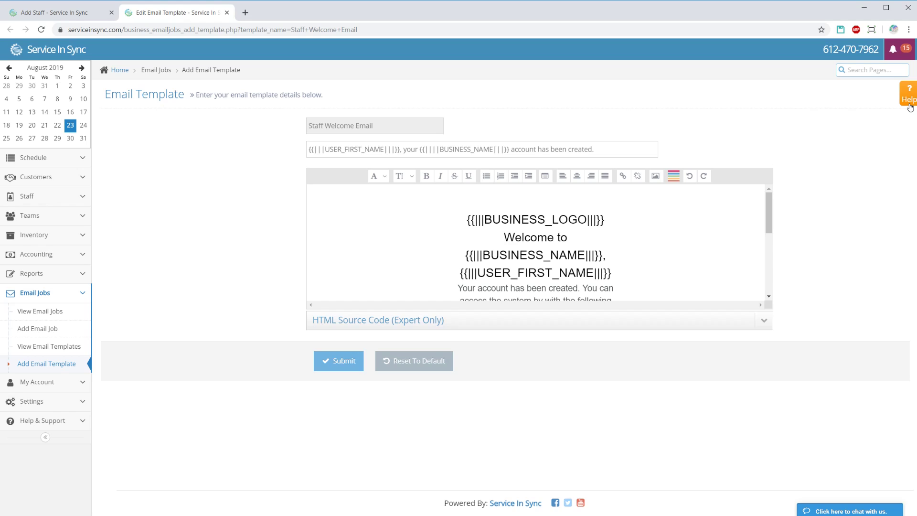
View and dismiss the email template help panel, then close the Edit Email Template tab
left_click(910, 106)
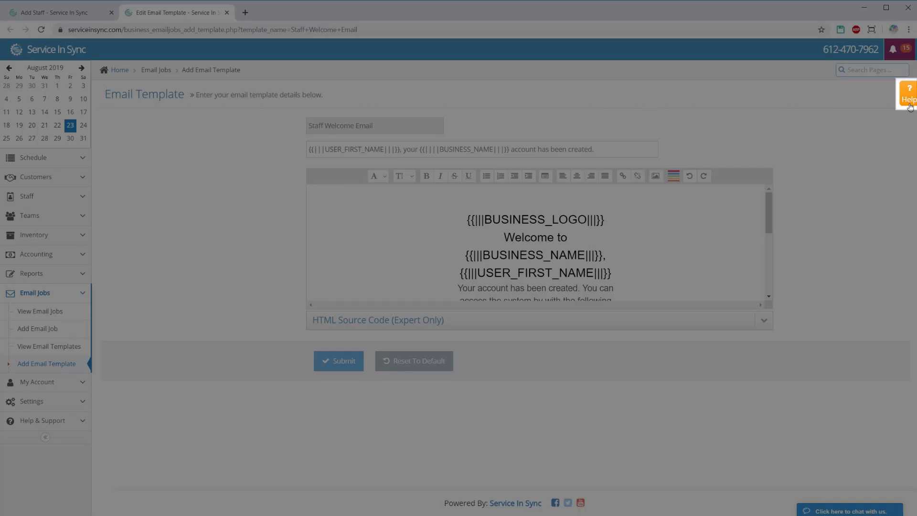
left_click(910, 106)
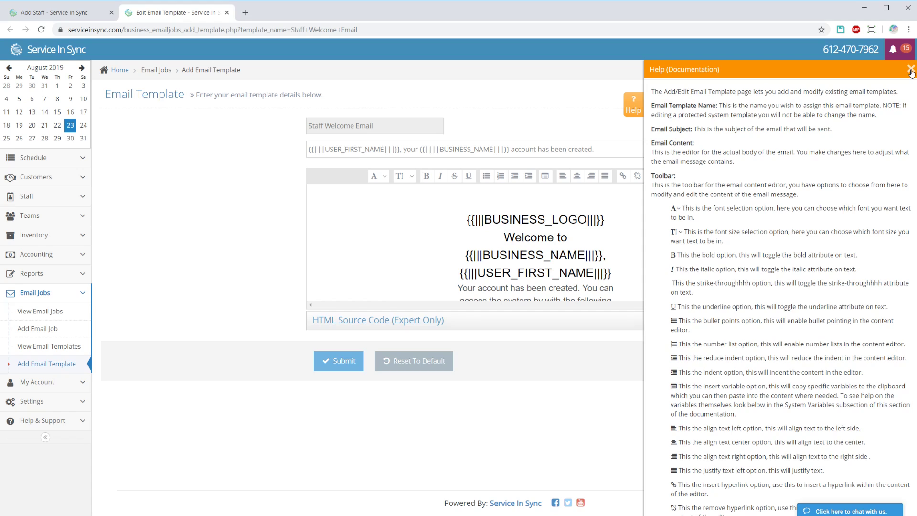
left_click(910, 70)
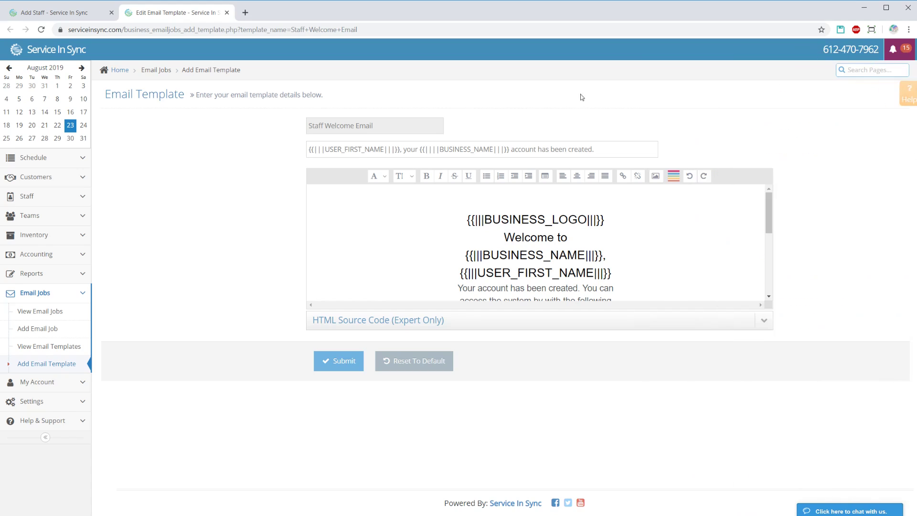
left_click(227, 13)
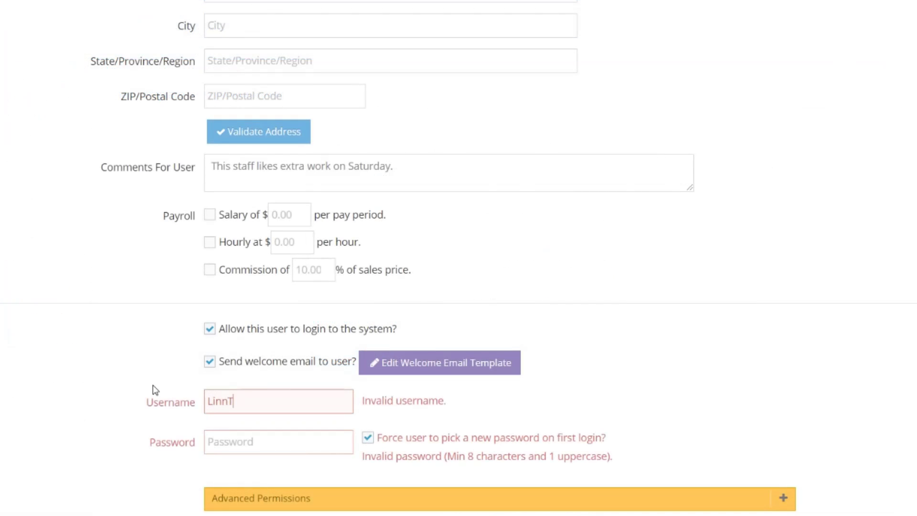
Enter a password and append 01 to the username so it passes validation
key("Tab")
type("•••••••••••")
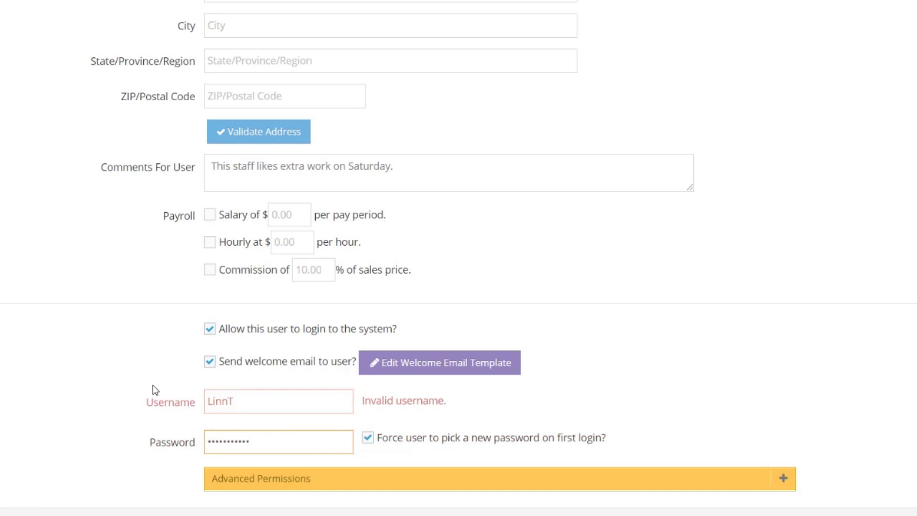
left_click(261, 403)
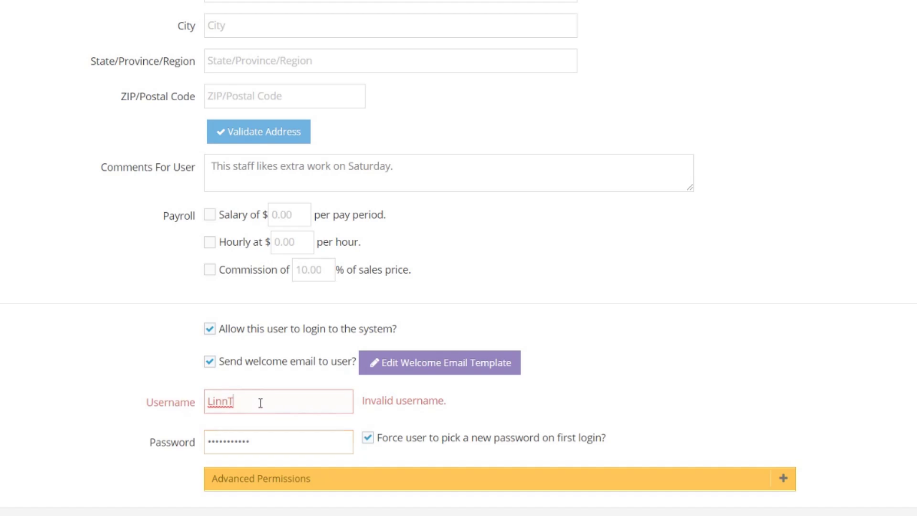
type("01")
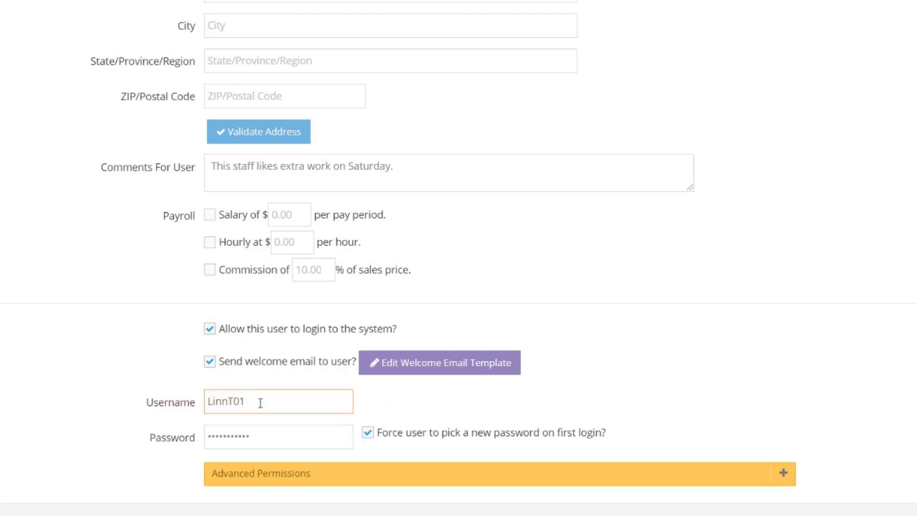
left_click(375, 455)
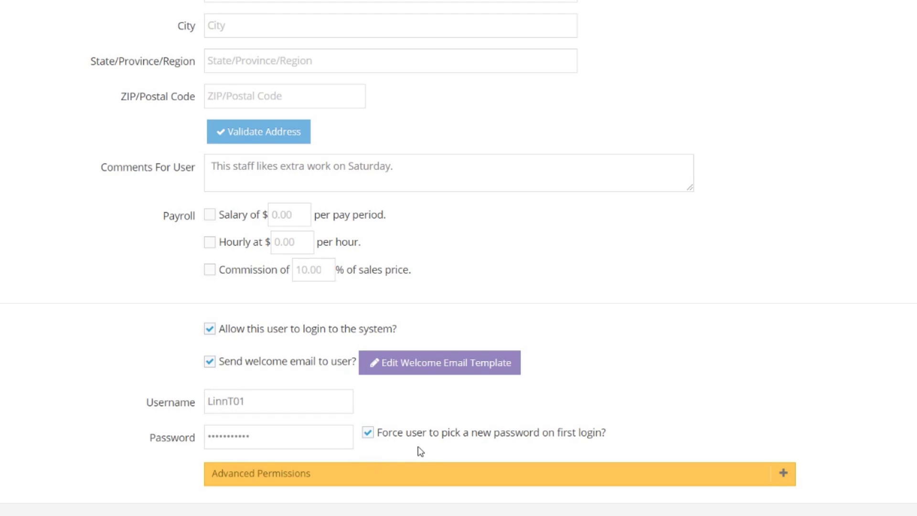
Expand Advanced Permissions and leave the Permission Group set to None
left_click(784, 474)
scroll(786, 483, "down", 10)
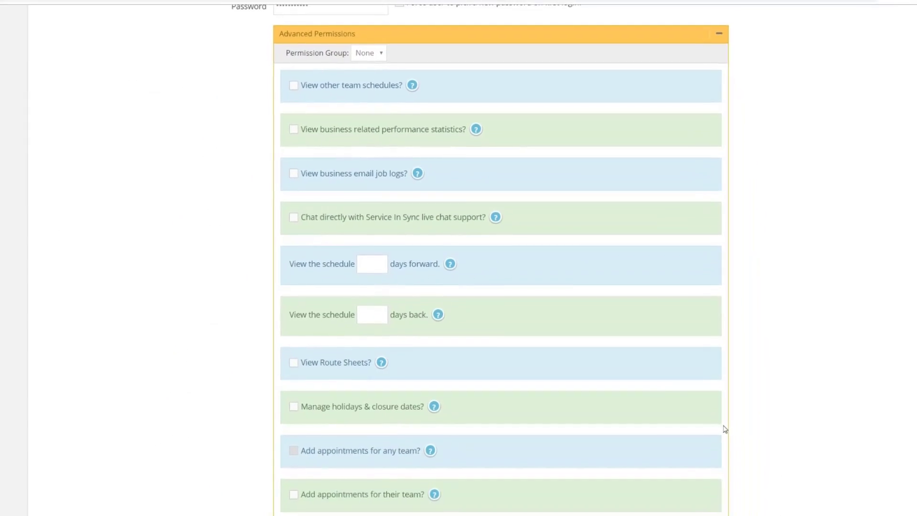
left_click(381, 53)
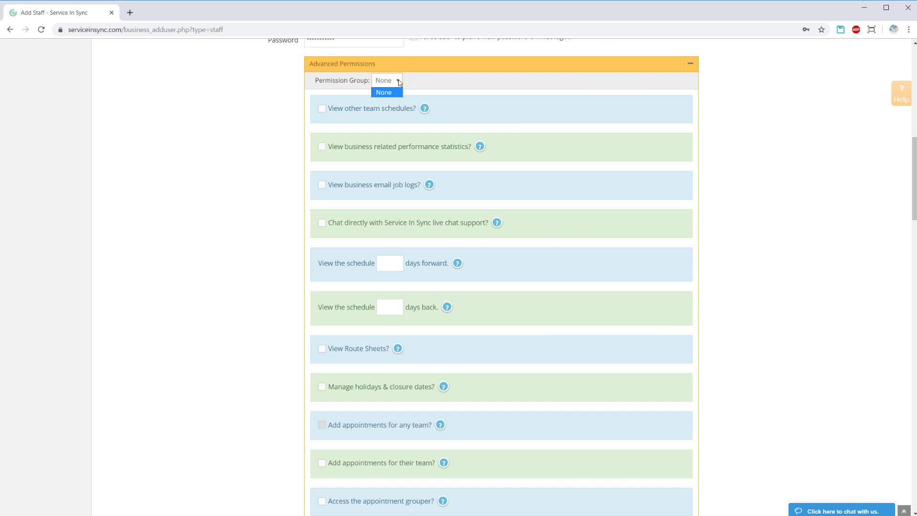
left_click(399, 82)
mouse_move(425, 108)
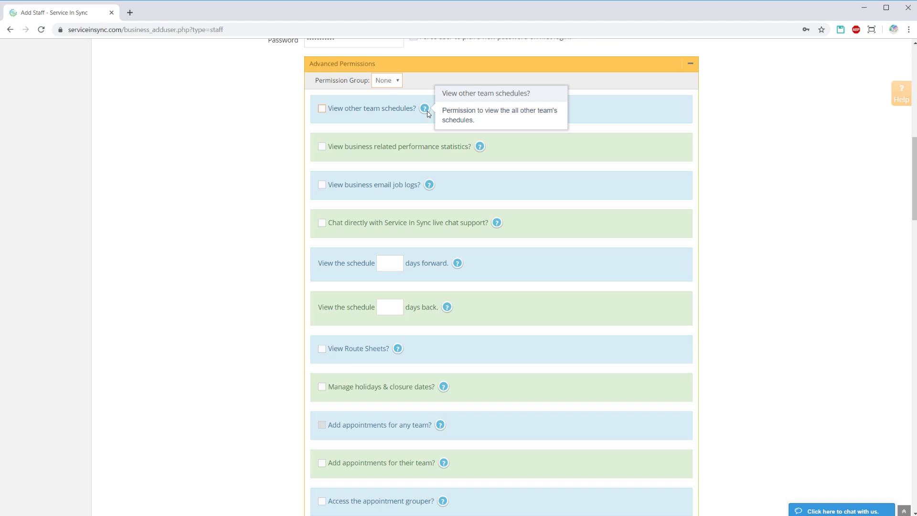
scroll(428, 113, "down", 20)
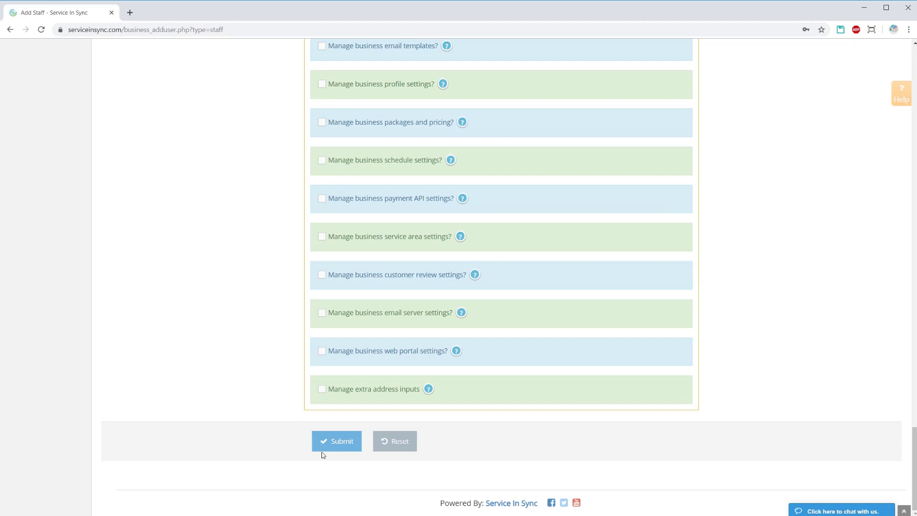
Submit the Add Staff form so the new staff member joins the View Staff list
left_click(323, 449)
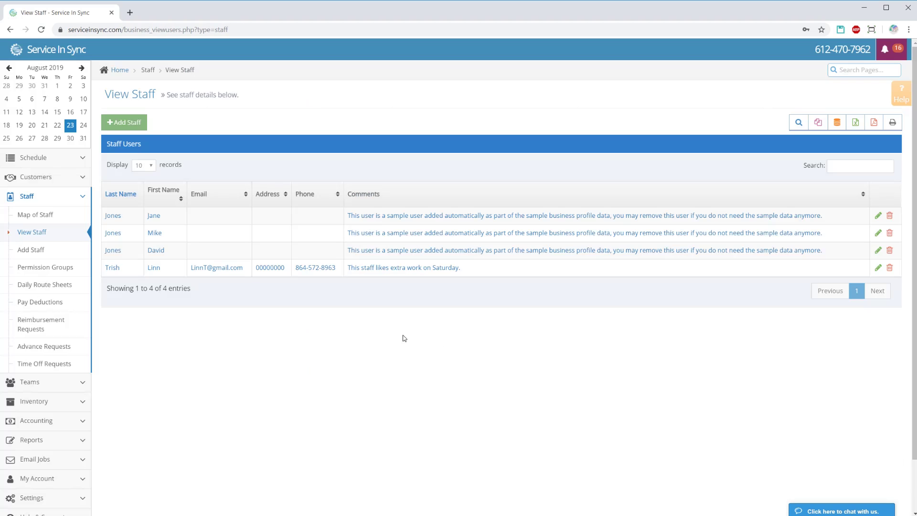